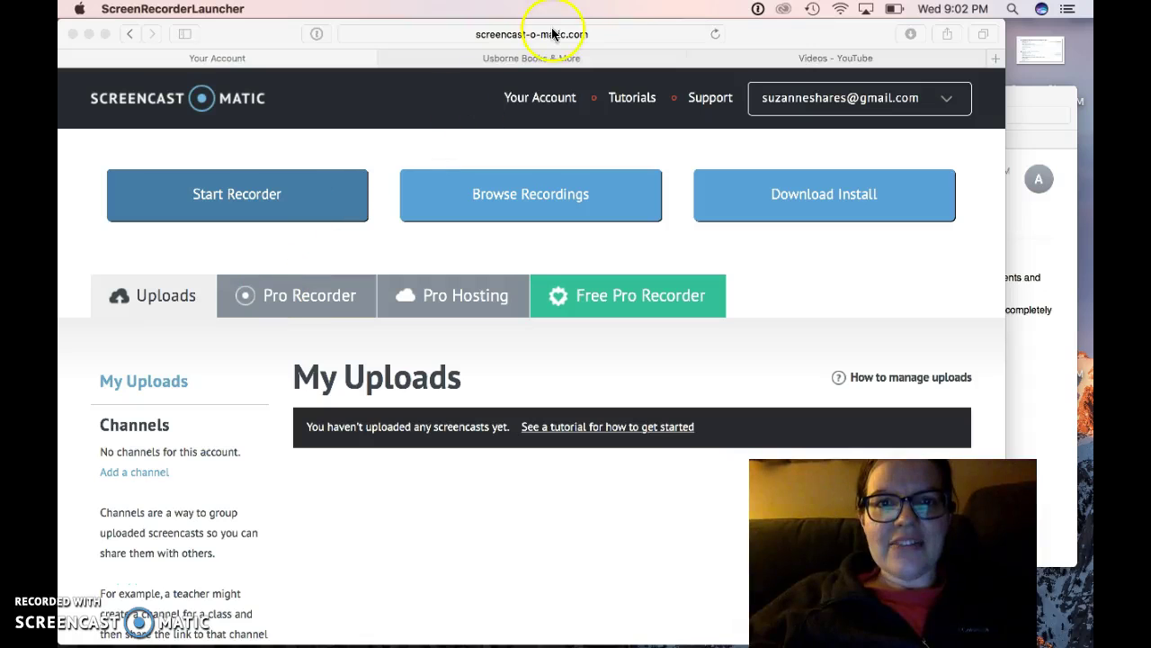
# Switch to the Usborne Books & More tab and open My Account to see the Store Statistics dashboard.
pyautogui.click(551, 57)
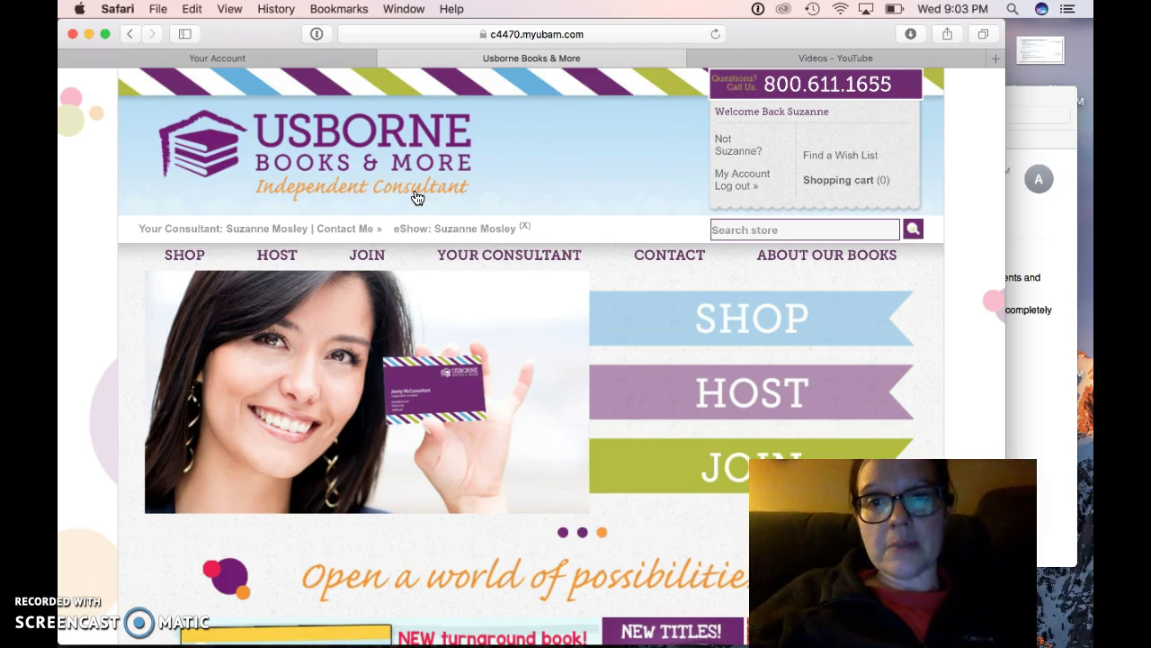
pyautogui.click(390, 208)
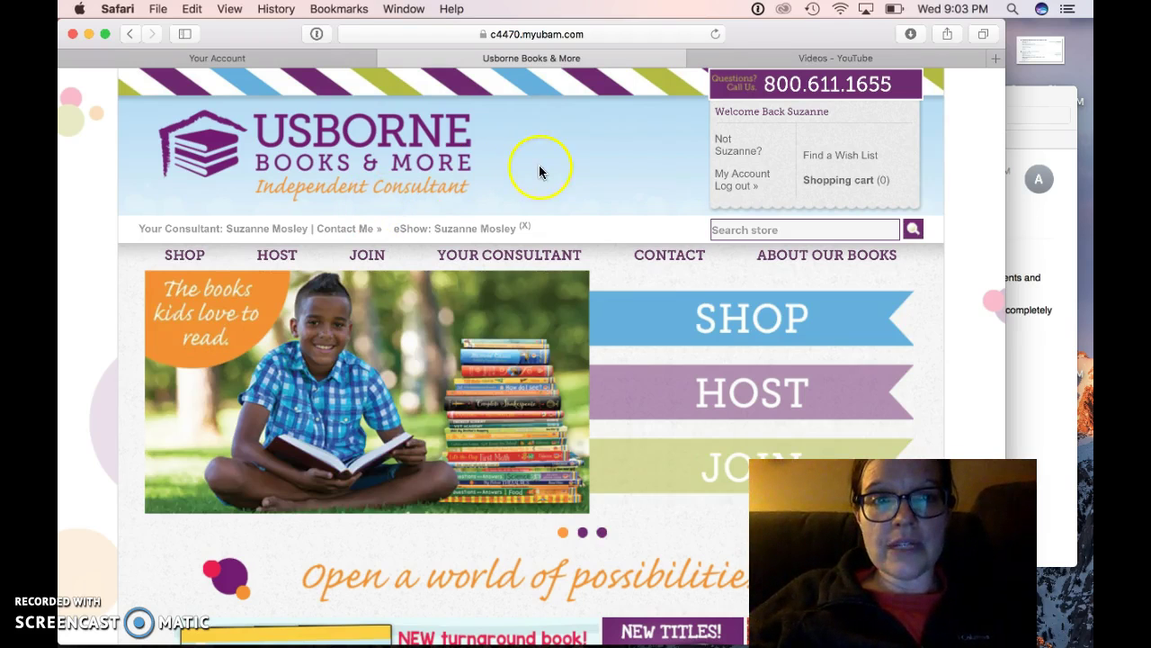
pyautogui.click(735, 178)
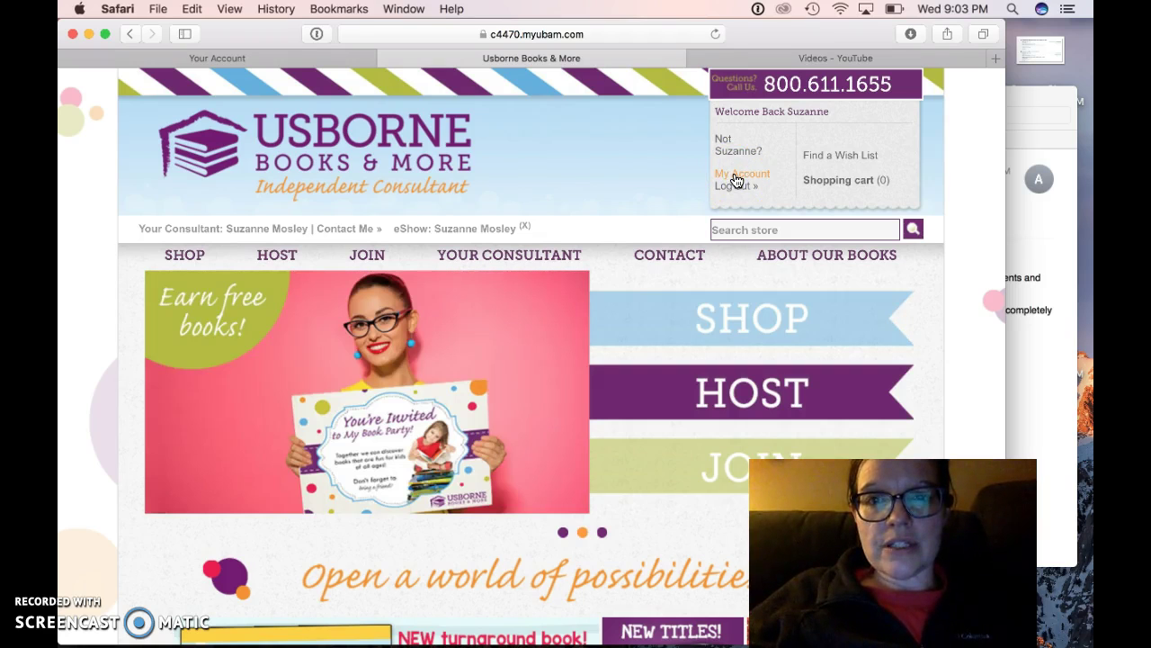
pyautogui.click(754, 176)
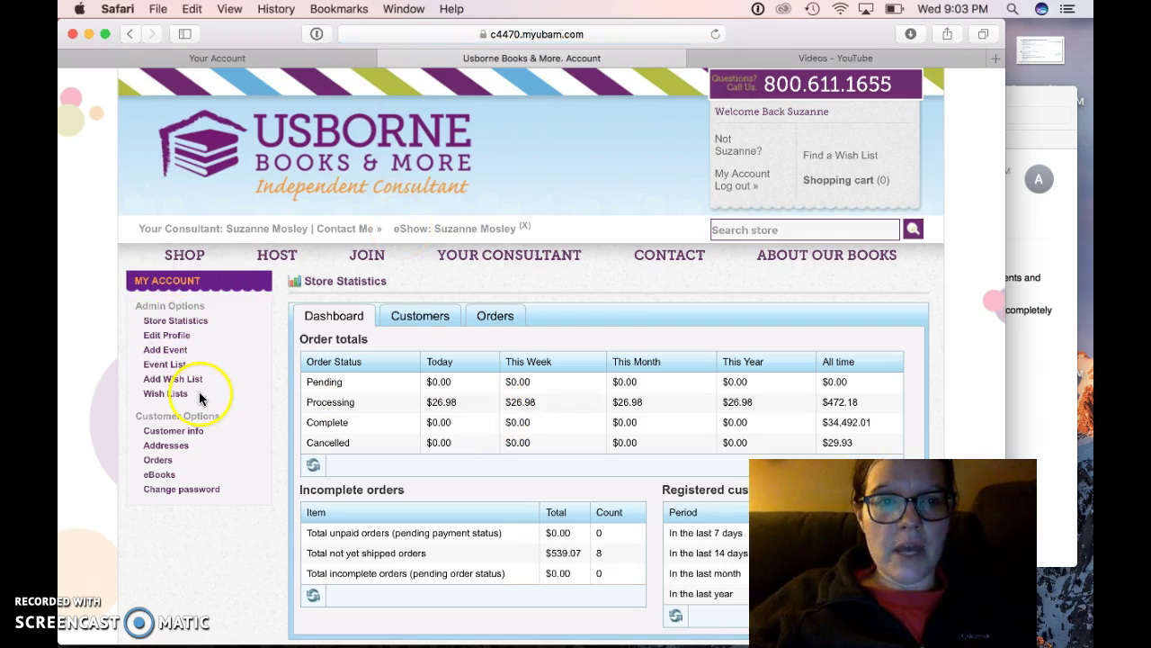
# Choose Add Event under Admin Options to start a new eShow.
pyautogui.click(175, 350)
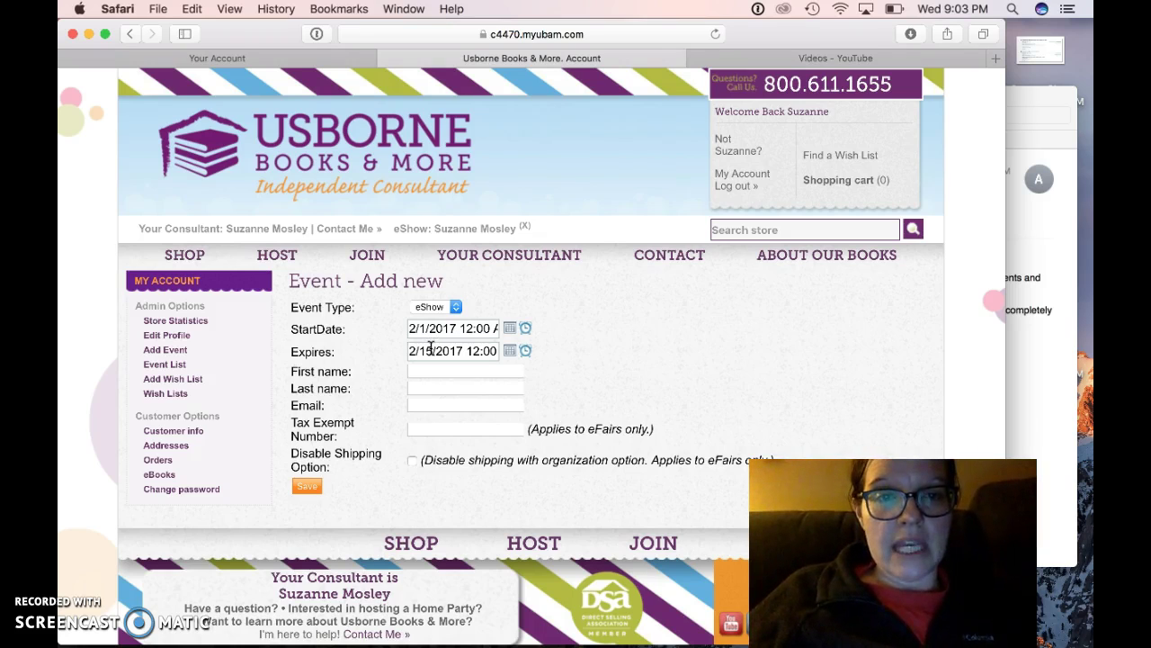
pyautogui.click(430, 348)
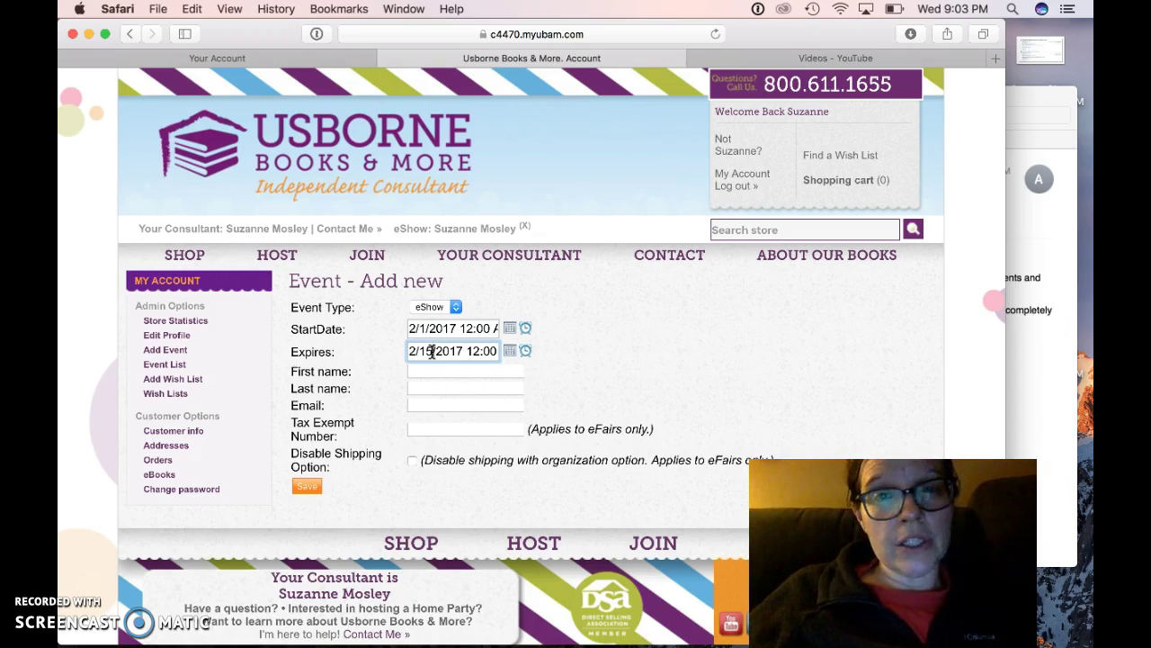
pyautogui.click(475, 351)
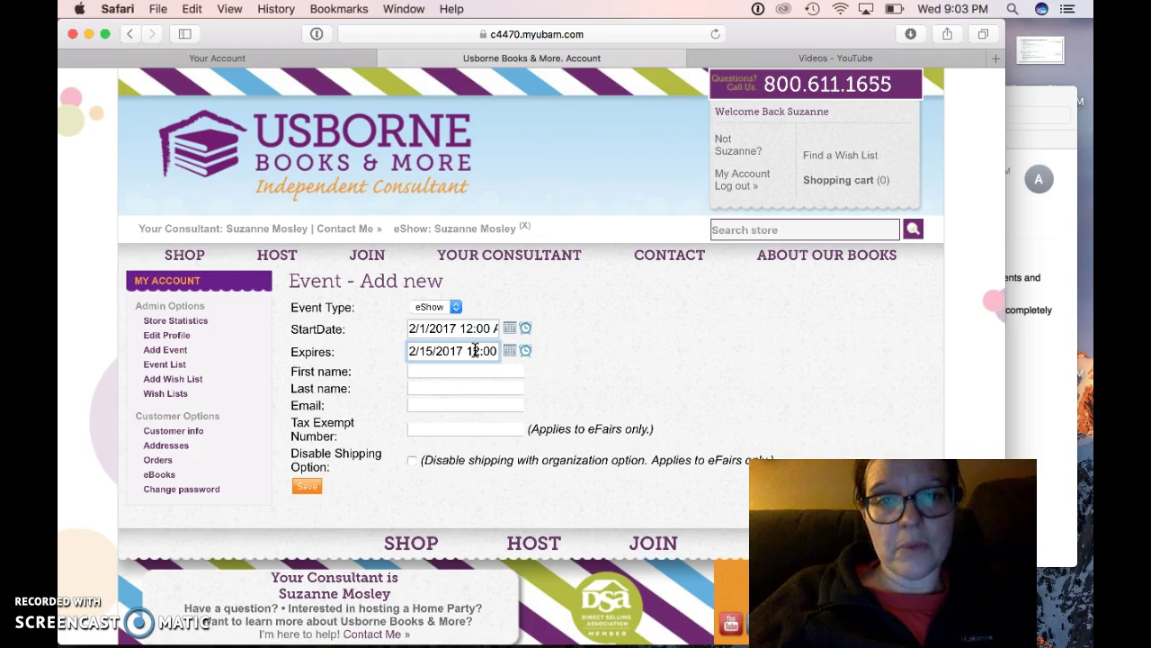
pyautogui.click(436, 351)
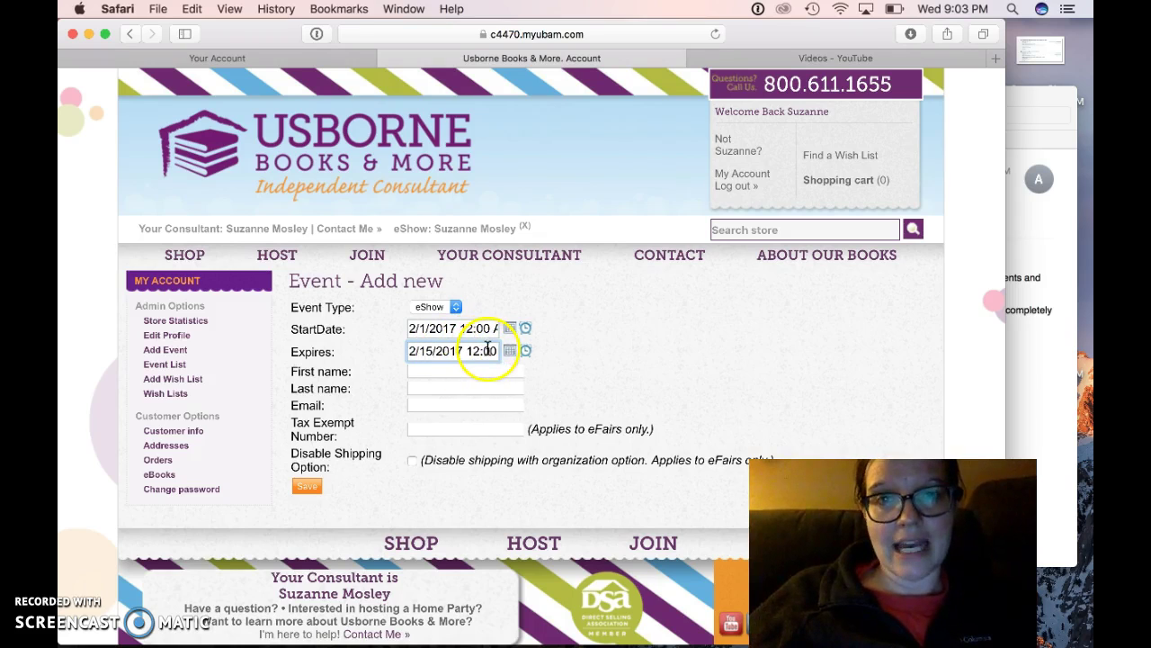
pyautogui.click(442, 372)
pyautogui.click(443, 351)
pyautogui.click(463, 351)
pyautogui.scroll(-1, 463, 351)
pyautogui.click(474, 351)
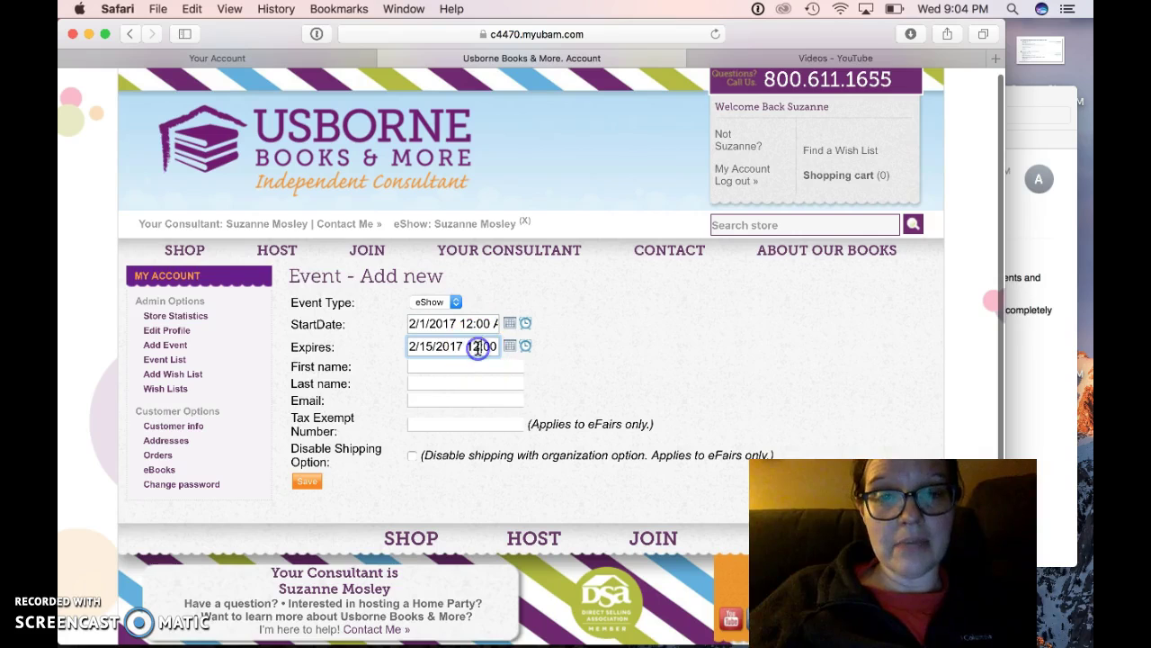
pyautogui.press('Right')
pyautogui.press('Right')
pyautogui.press('Right')
pyautogui.press('Right')
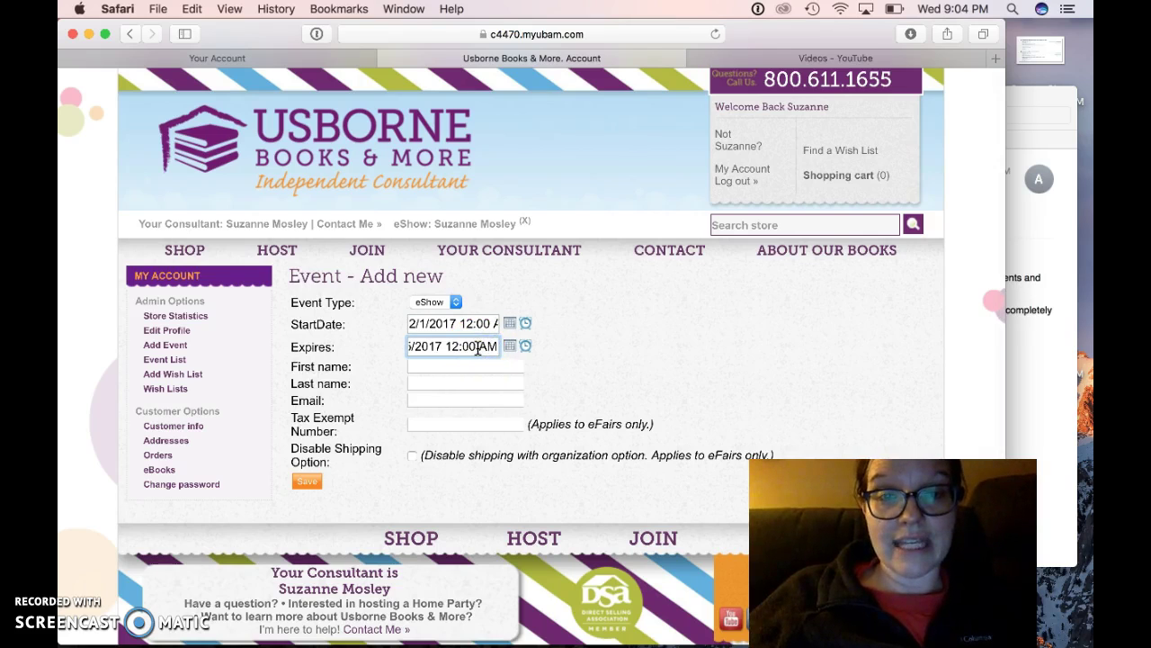
pyautogui.click(432, 350)
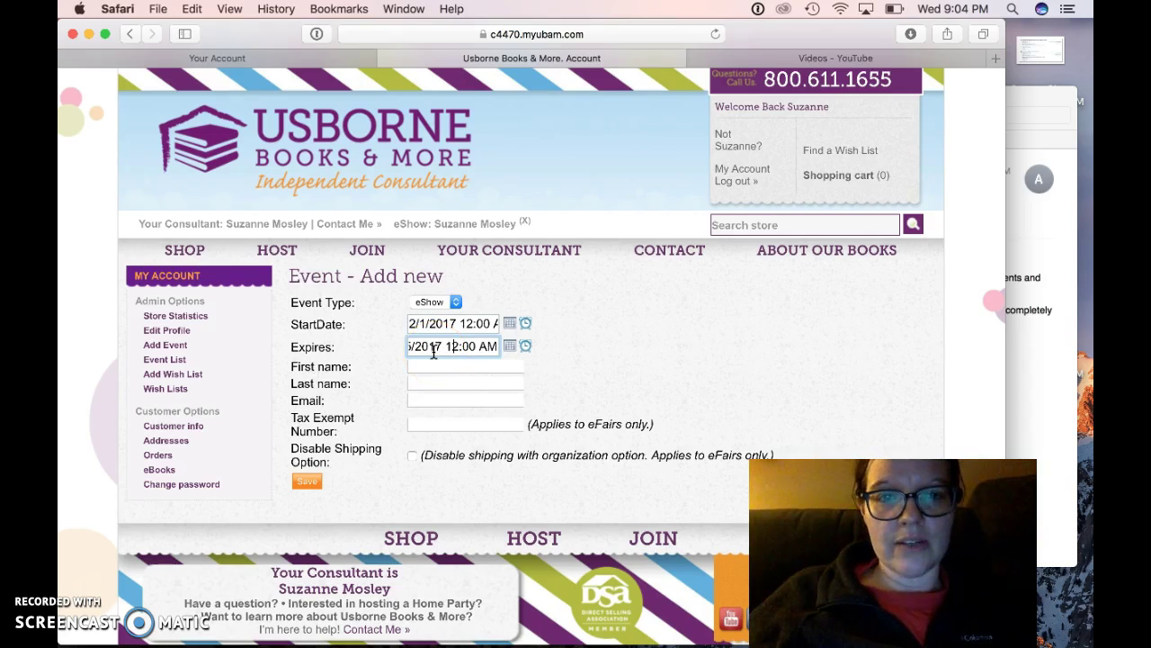
pyautogui.press('Left')
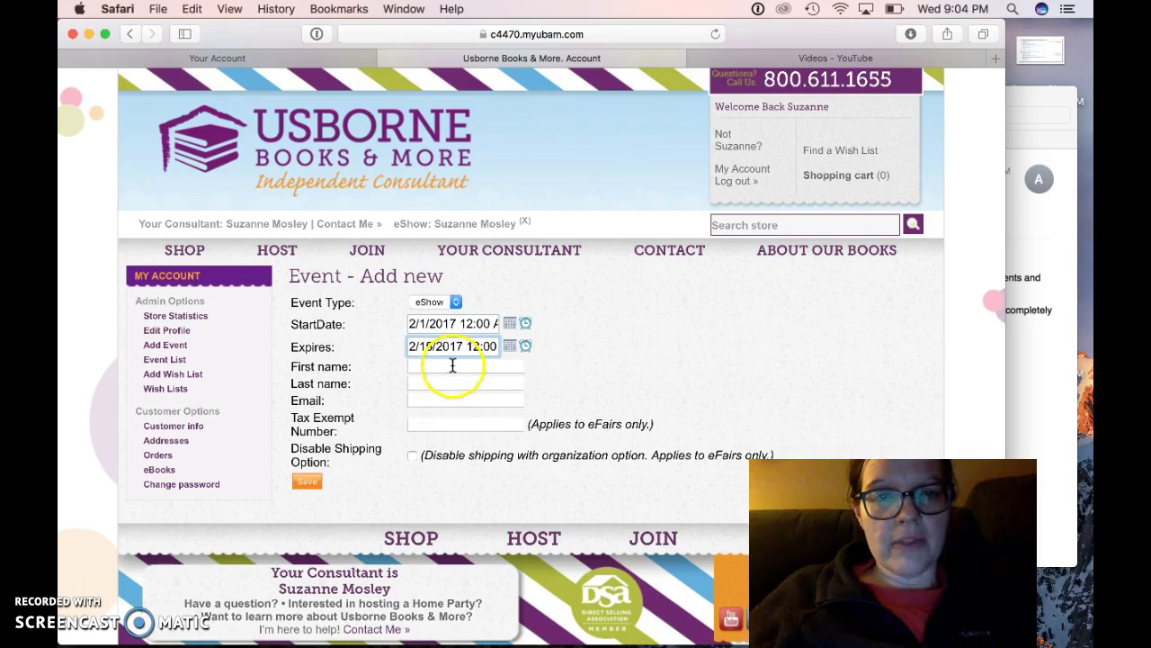
pyautogui.click(452, 365)
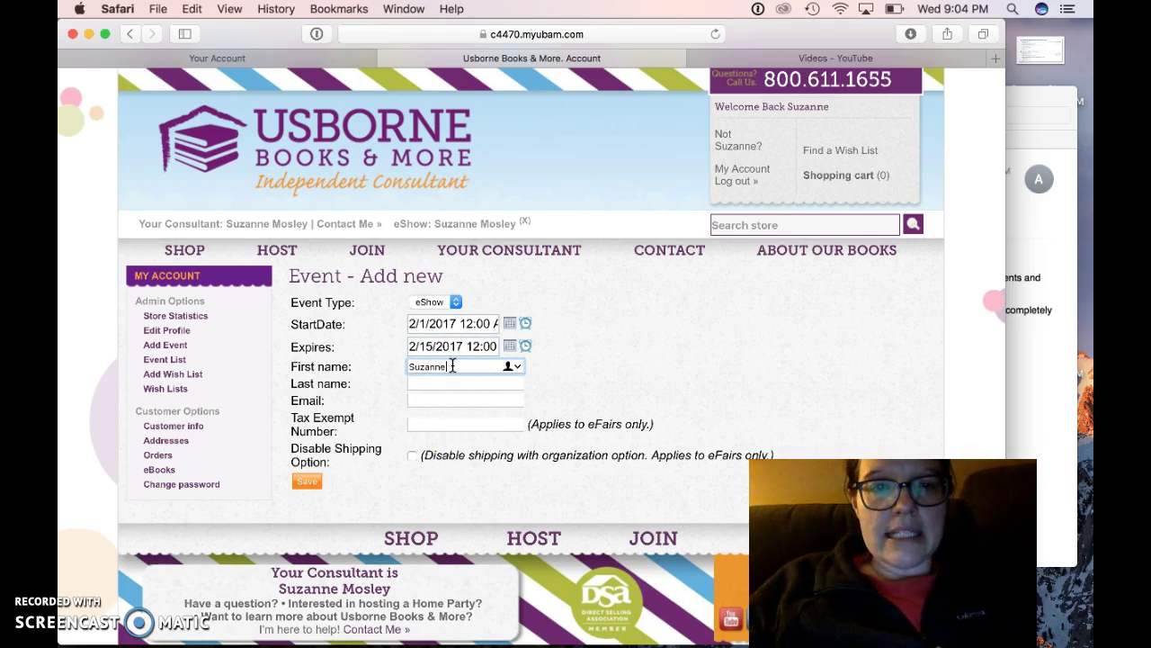
# Enter the host's first and last name.
pyautogui.press('Tab')
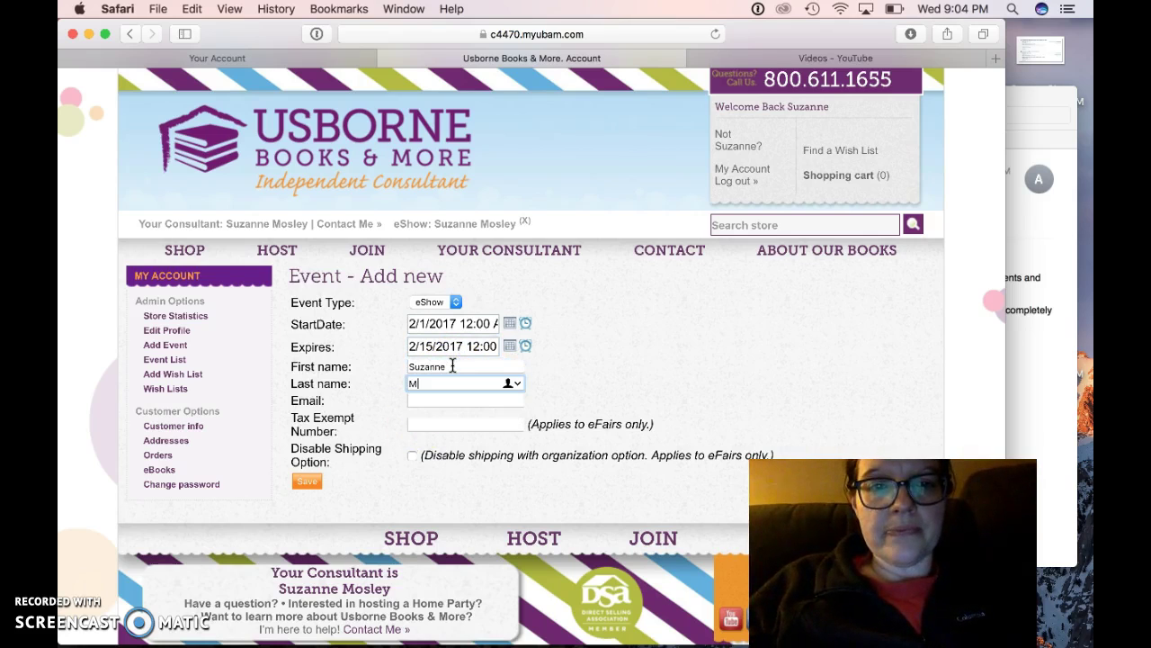
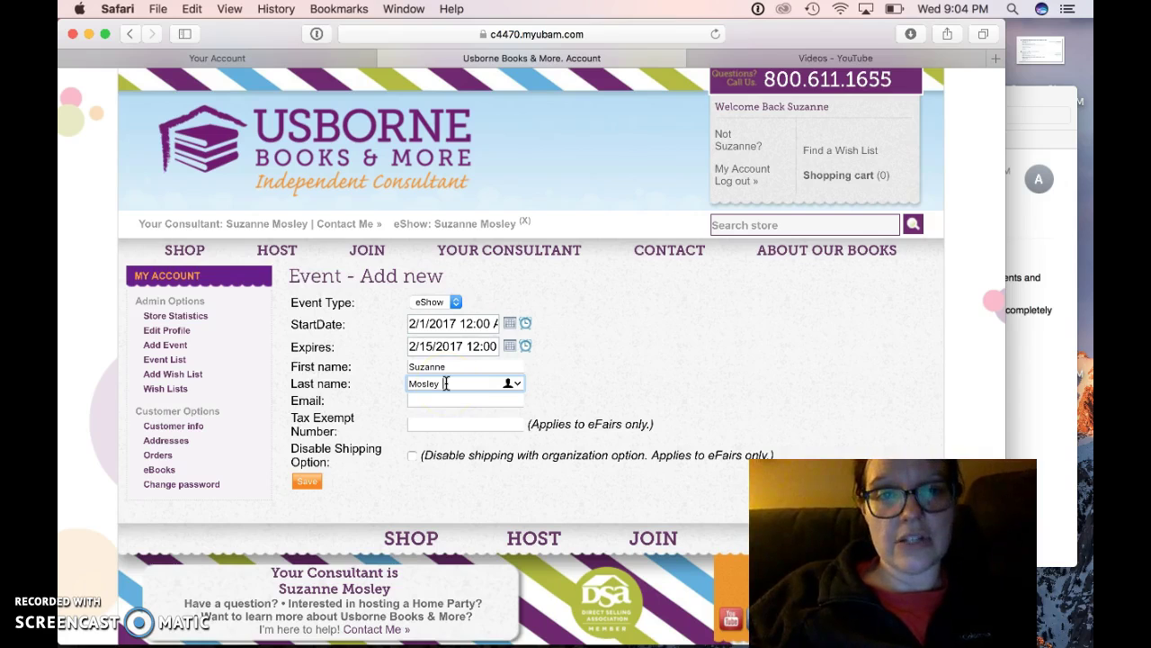
# Enter the host's e-mail address and save the new eShow.
pyautogui.click(428, 401)
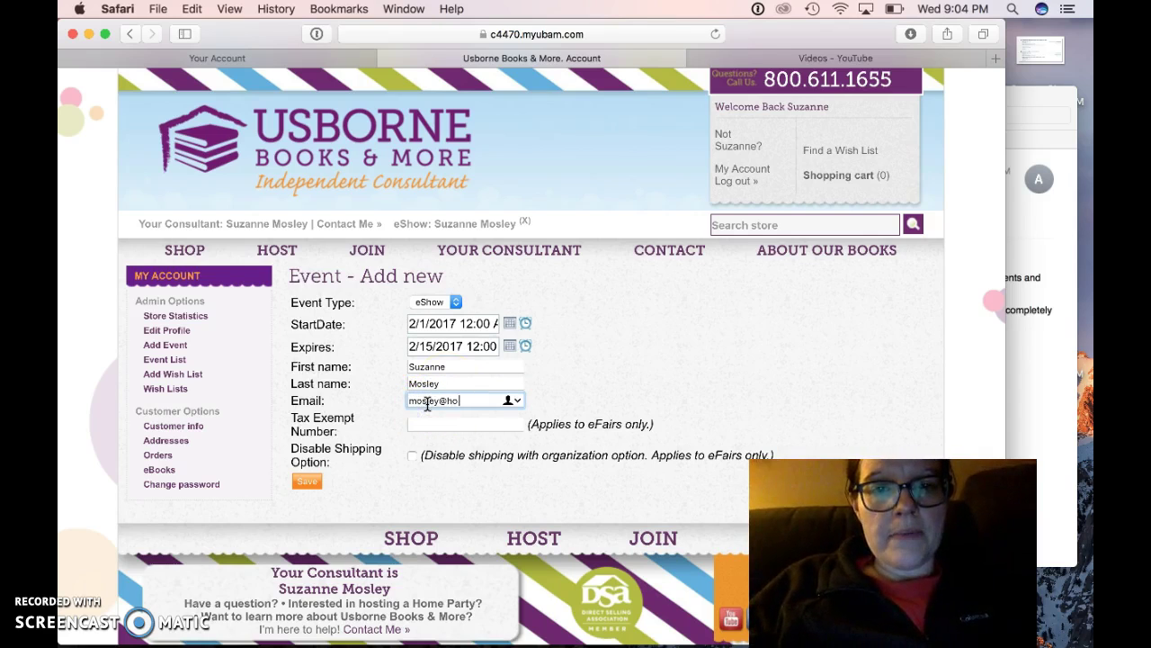
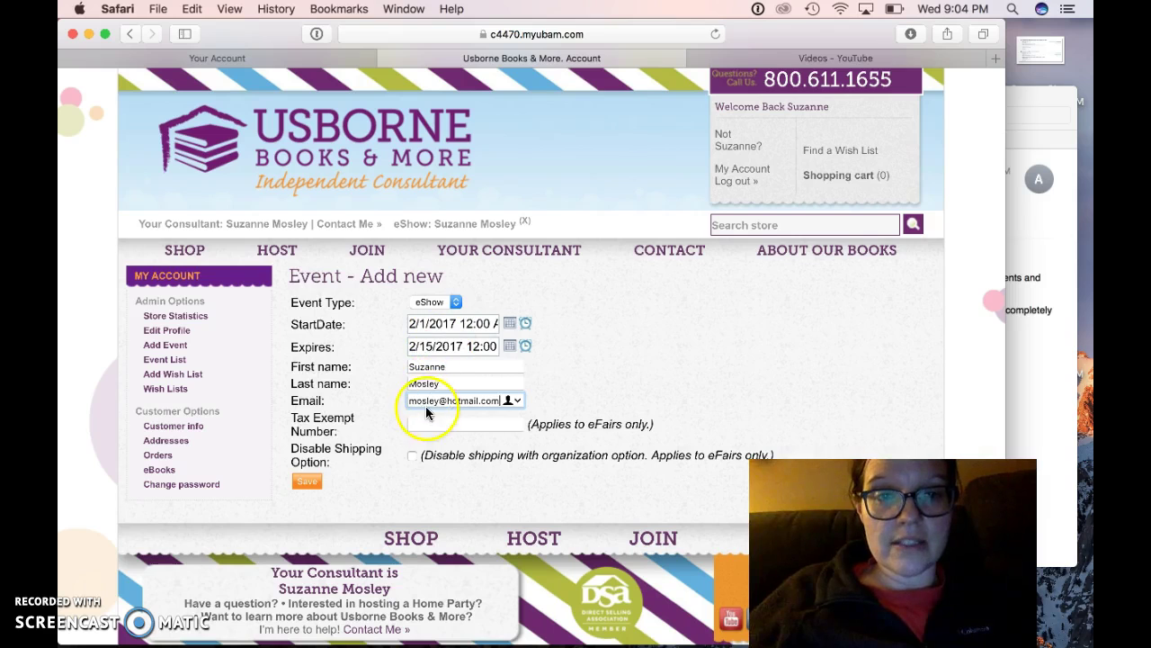
pyautogui.click(306, 483)
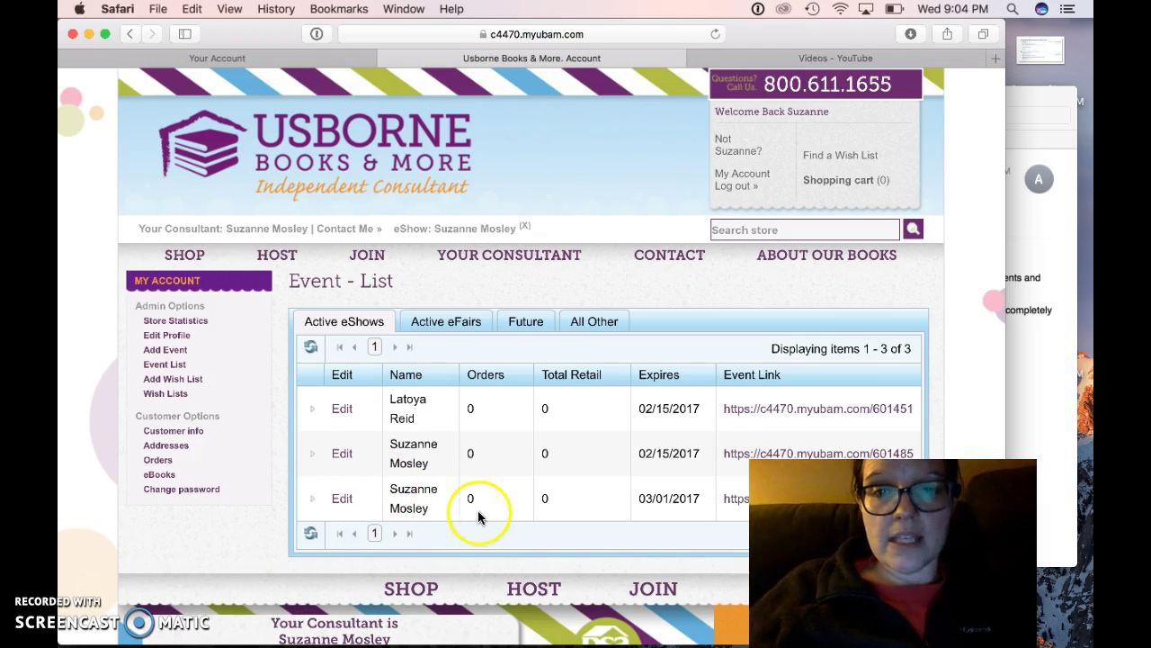
# Scroll down the Event - List to the active eShows.
pyautogui.scroll(-2, 477, 510)
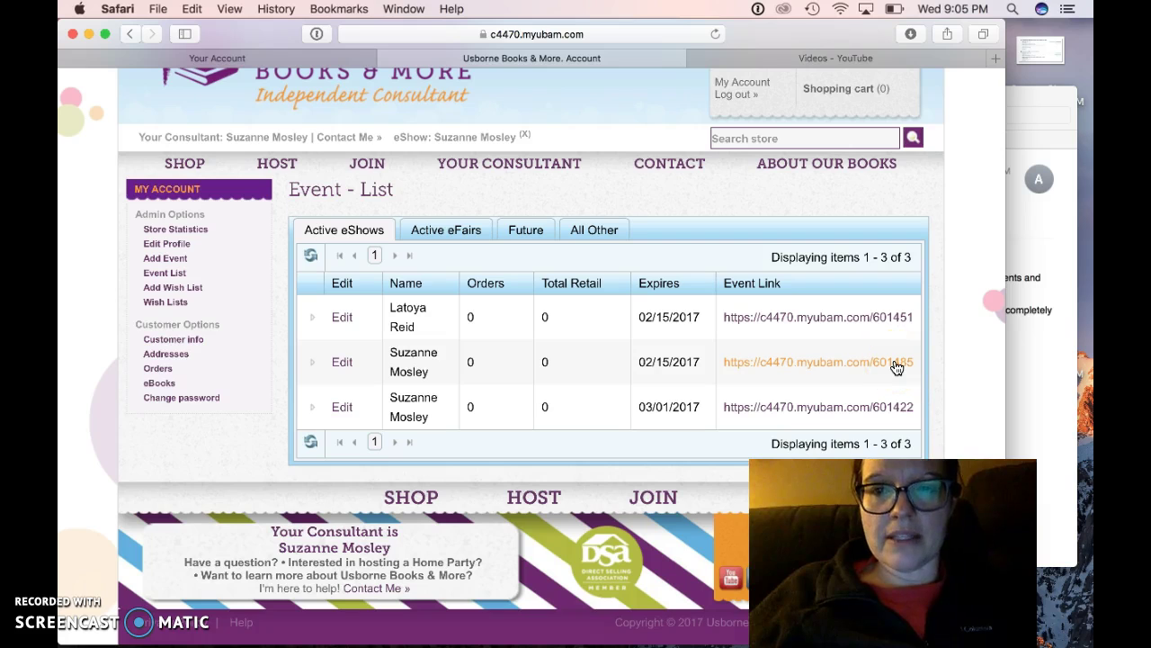
# Copy the new 02/15/2017 eShow's event link and open a new blank tab.
pyautogui.rightClick(896, 365)
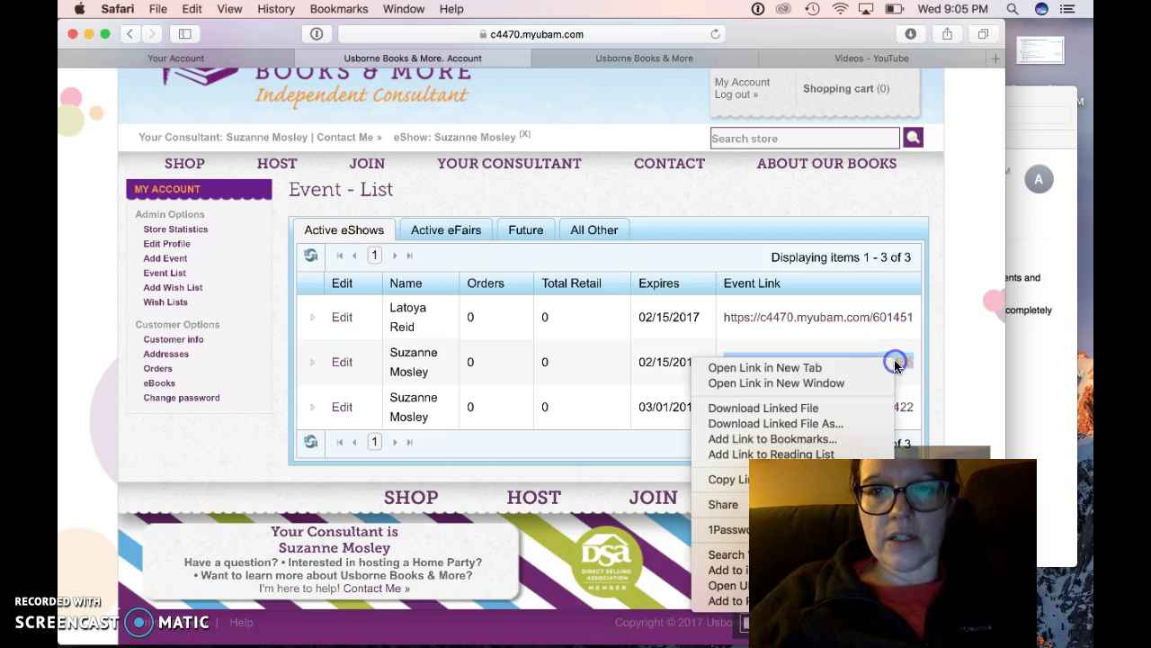
pyautogui.click(791, 479)
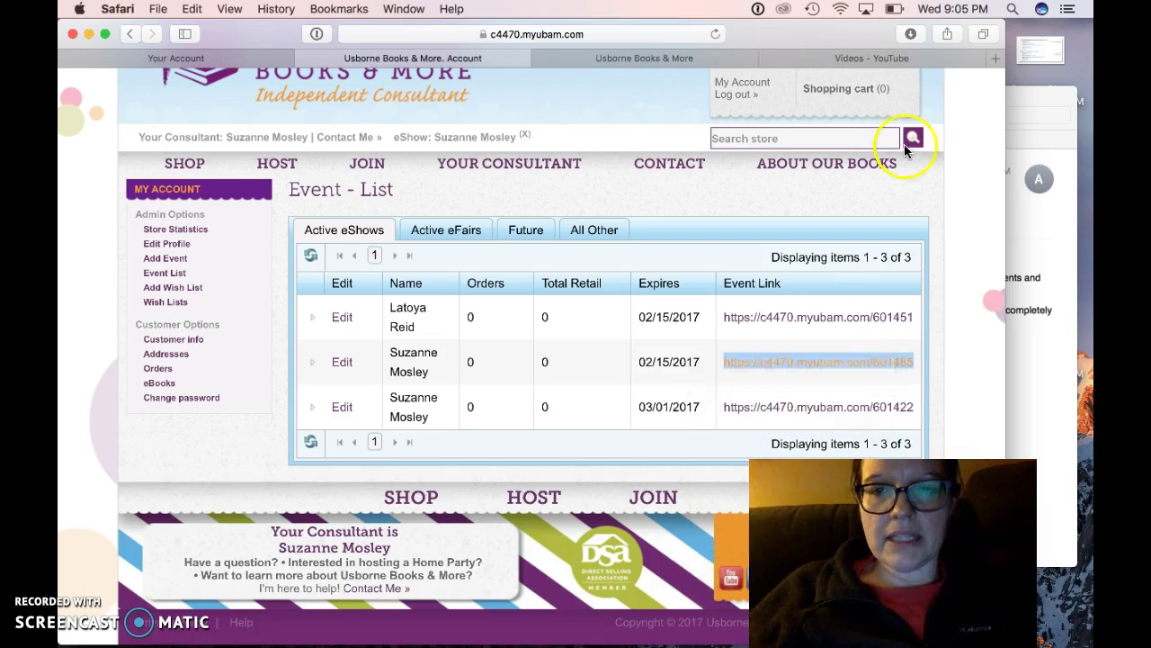
pyautogui.click(994, 56)
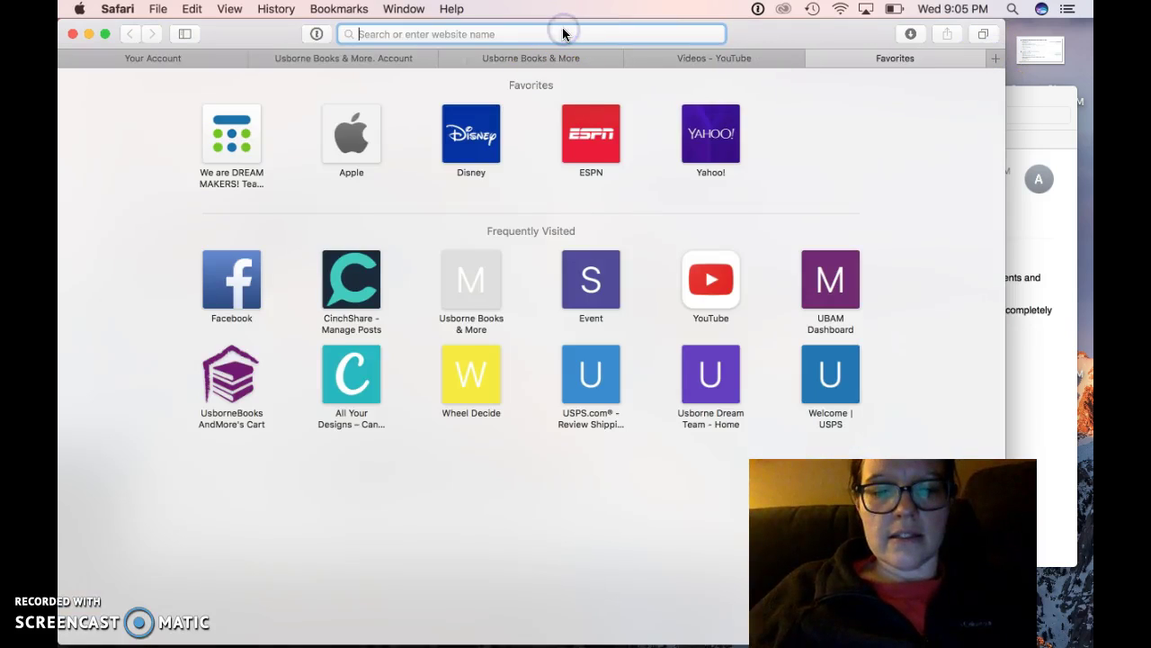
# Back on the account tab, clear the current eShow from the store session.
pyautogui.click(377, 56)
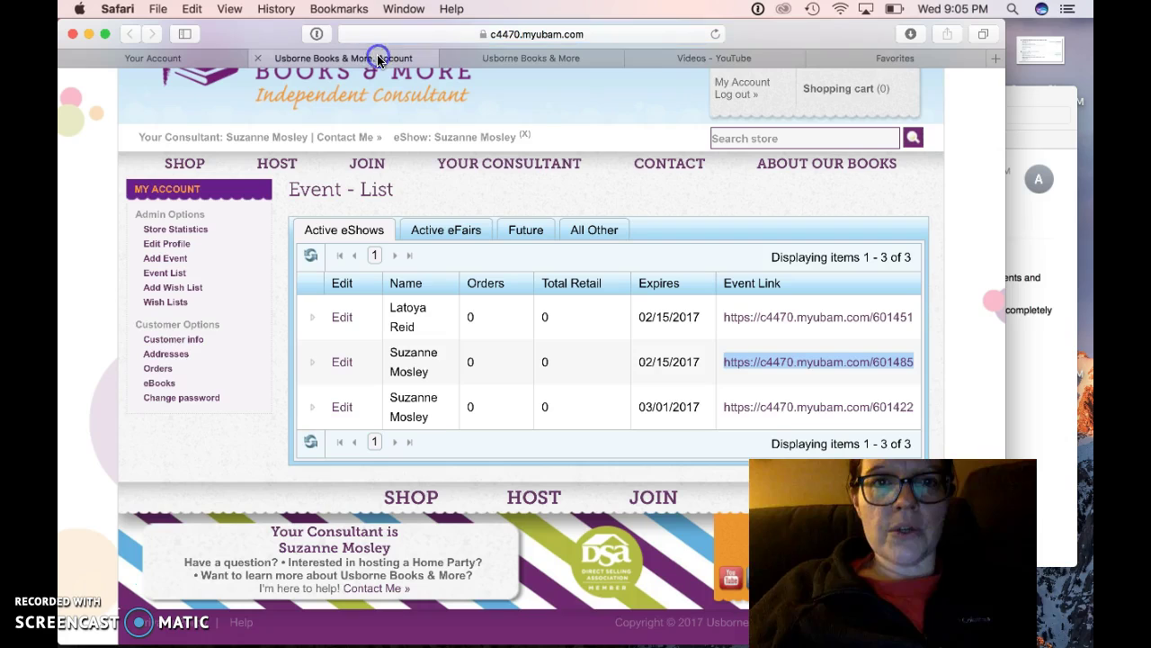
pyautogui.scroll(1, 470, 192)
pyautogui.click(525, 146)
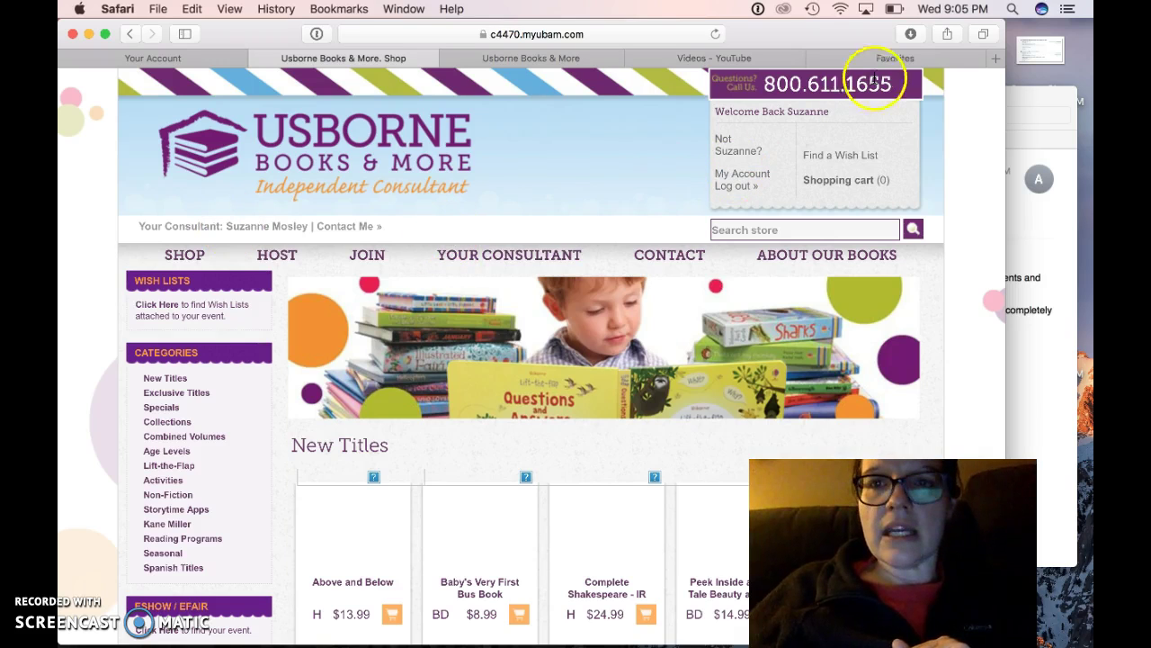
# Load the copied event link c4470.myubam.com in the new tab.
pyautogui.click(905, 56)
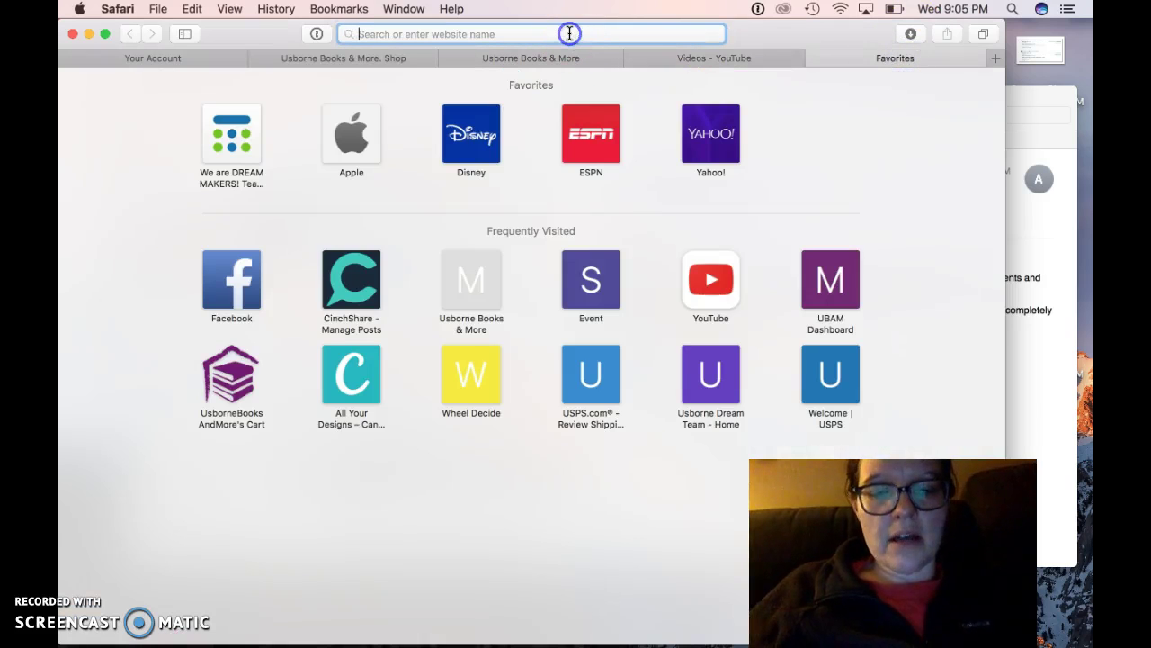
pyautogui.write('c4470.myubam.com')
pyautogui.press('Return')
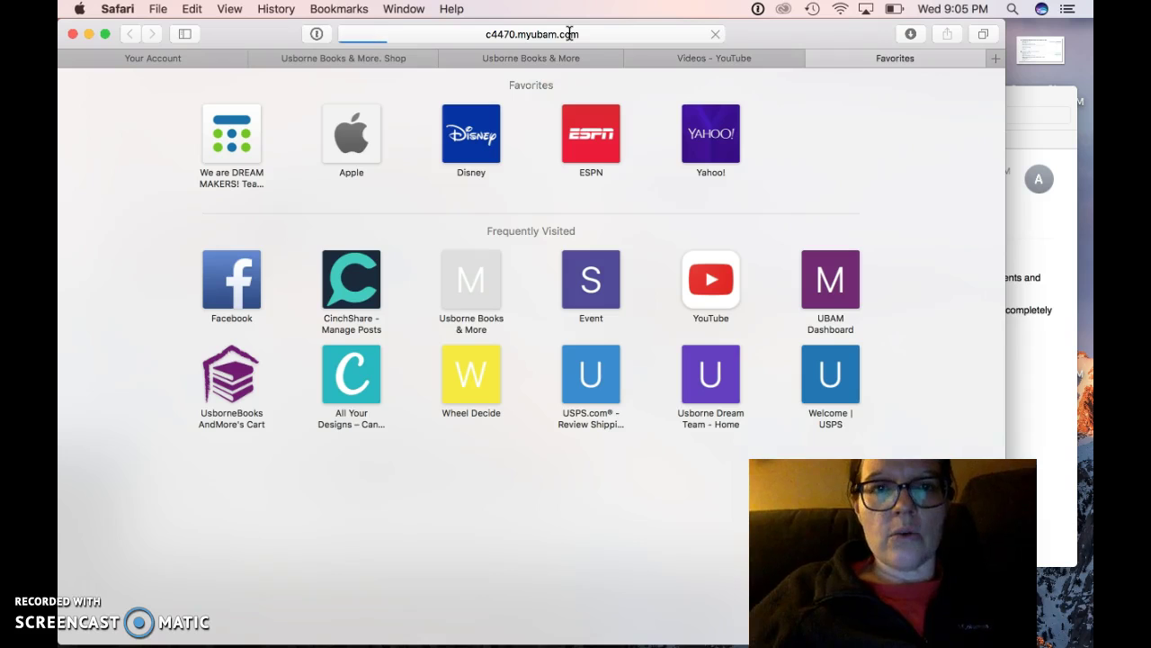